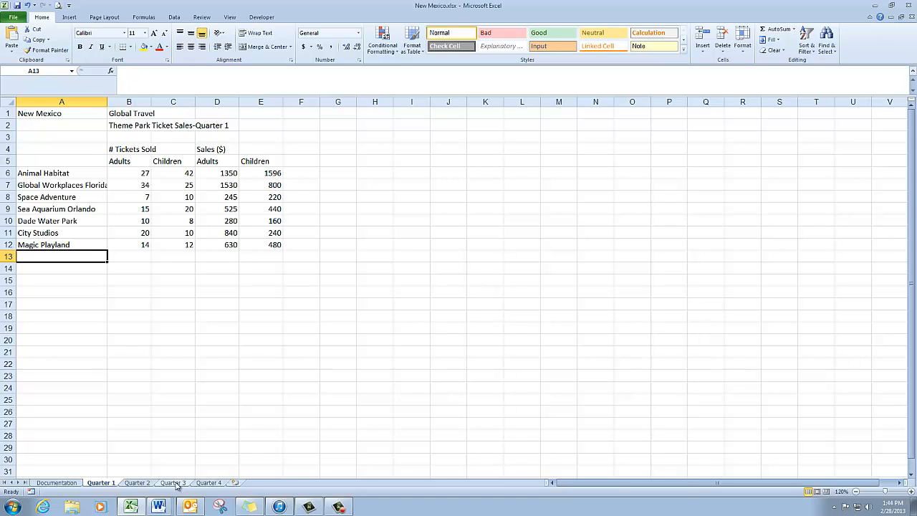
- Look over the Quarter 3 and Quarter 4 sheets, and group the Quarter 1 through Quarter 4 worksheets with Quarter 1 active
left_click(175, 484)
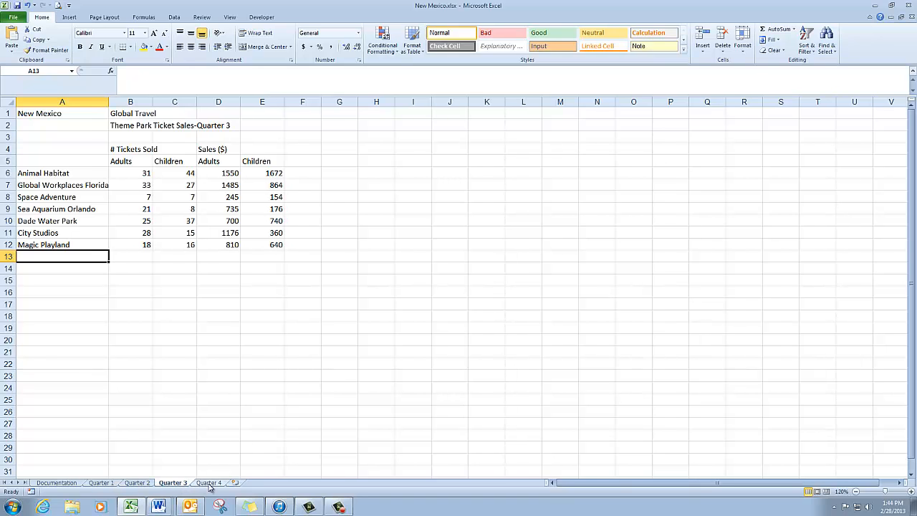
left_click(209, 484)
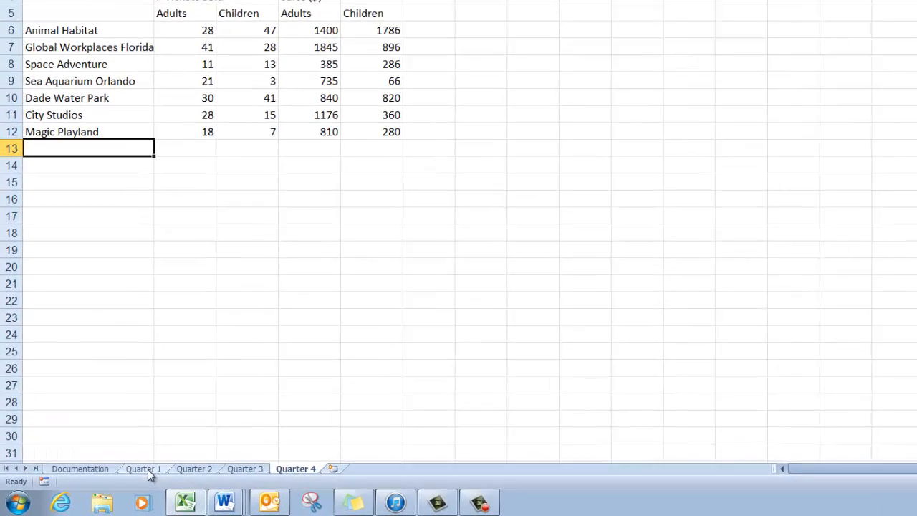
left_click(106, 484)
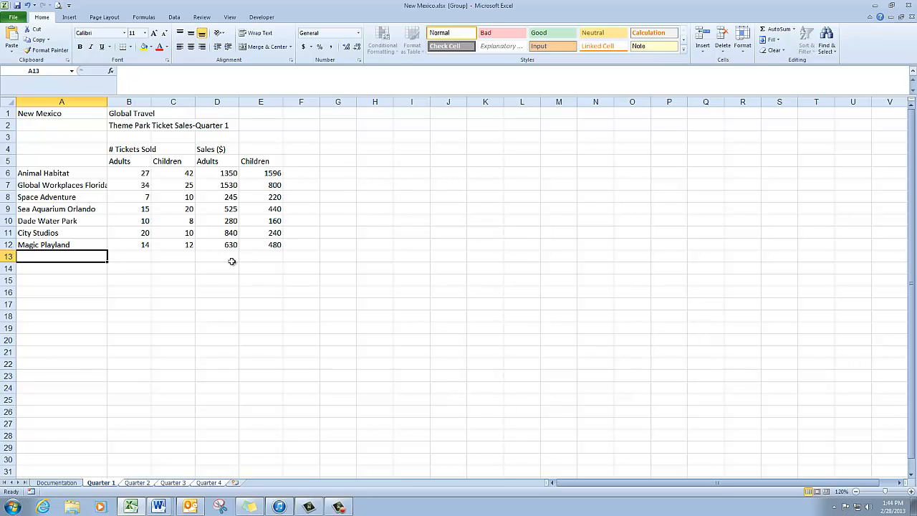
- Total the adult tickets in B13 with =SUM(B6:B12) and fill the formula across to E13 on the grouped sheets
left_click(141, 259)
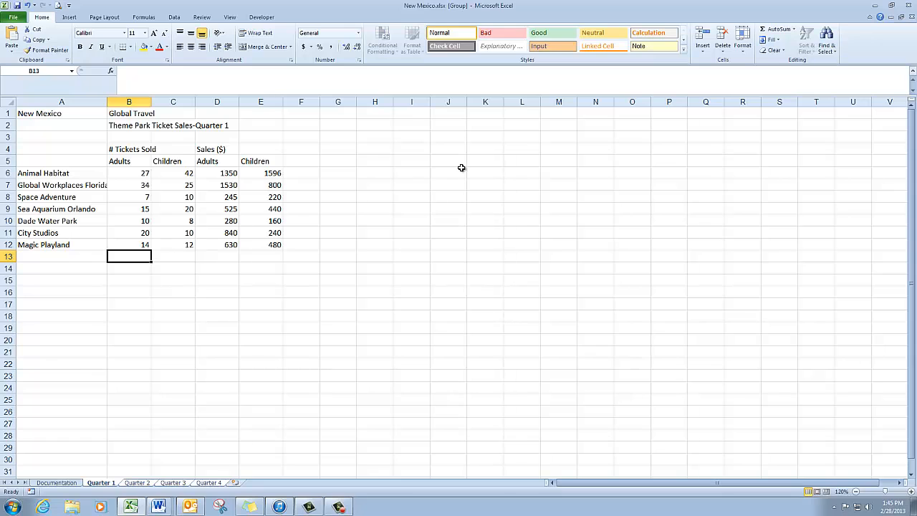
left_click(776, 33)
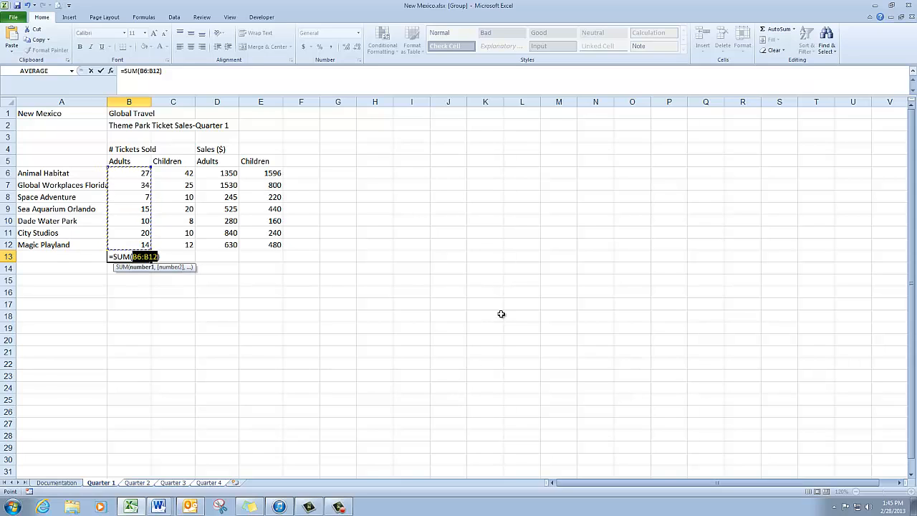
key("Return")
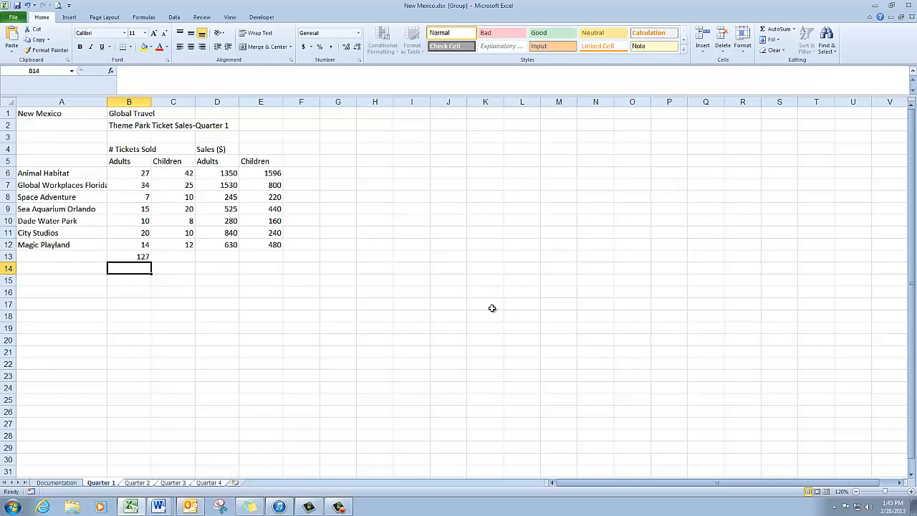
left_click(144, 258)
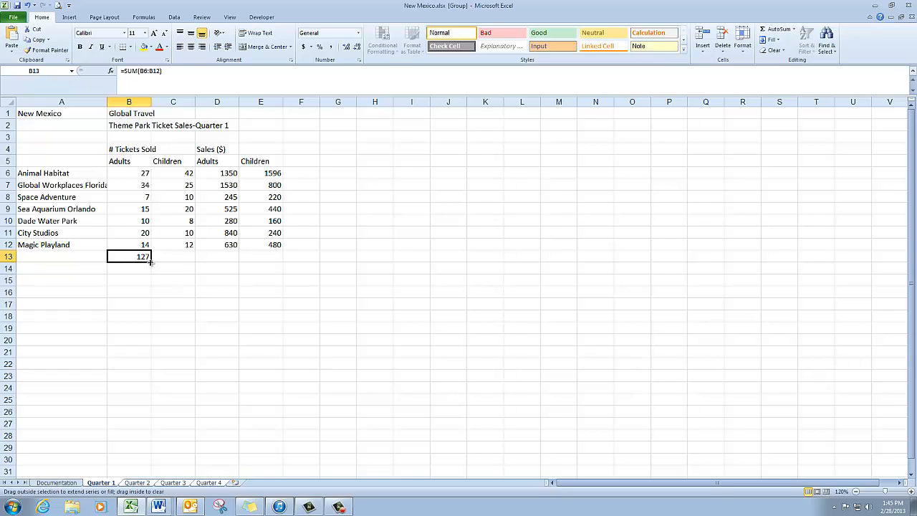
left_click_drag(149, 261, 282, 258)
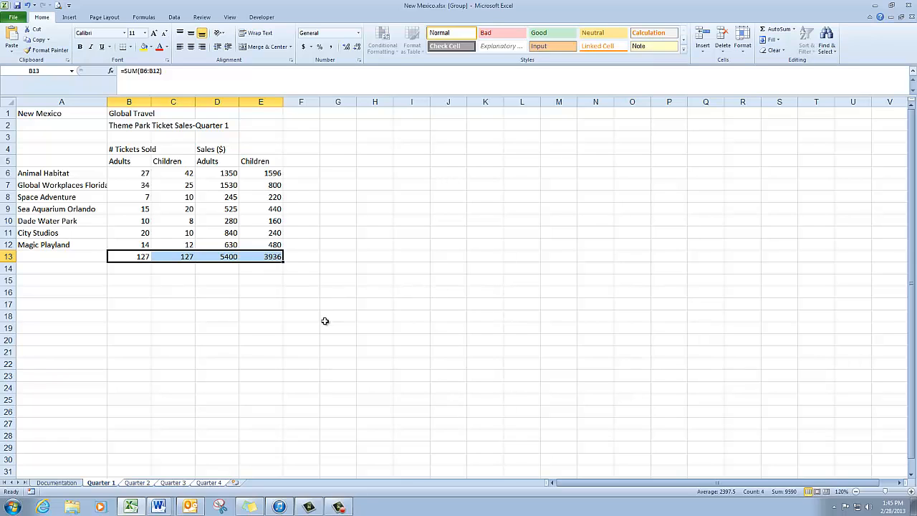
- Check the total formulas in row 13 of the Quarter 2, Quarter 3 and Quarter 4 sheets, and return to Quarter 1
left_click(149, 484)
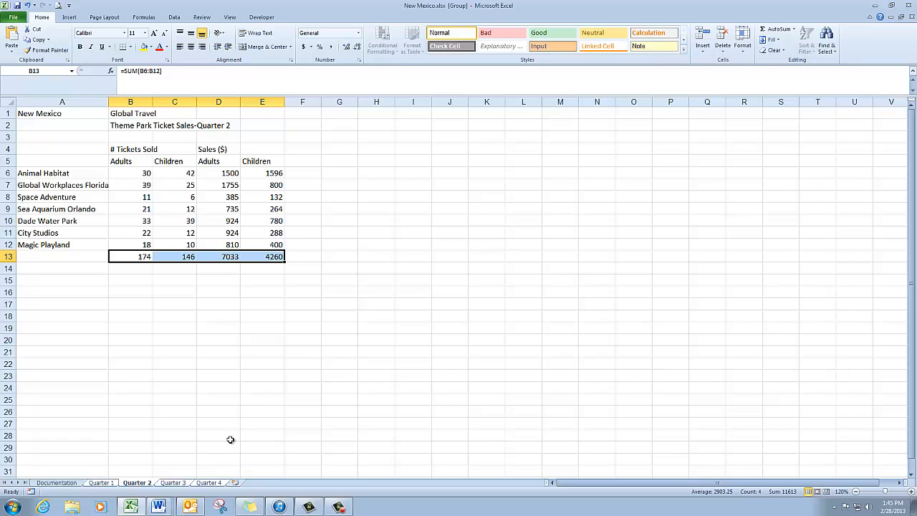
left_click(142, 256)
left_click(189, 257)
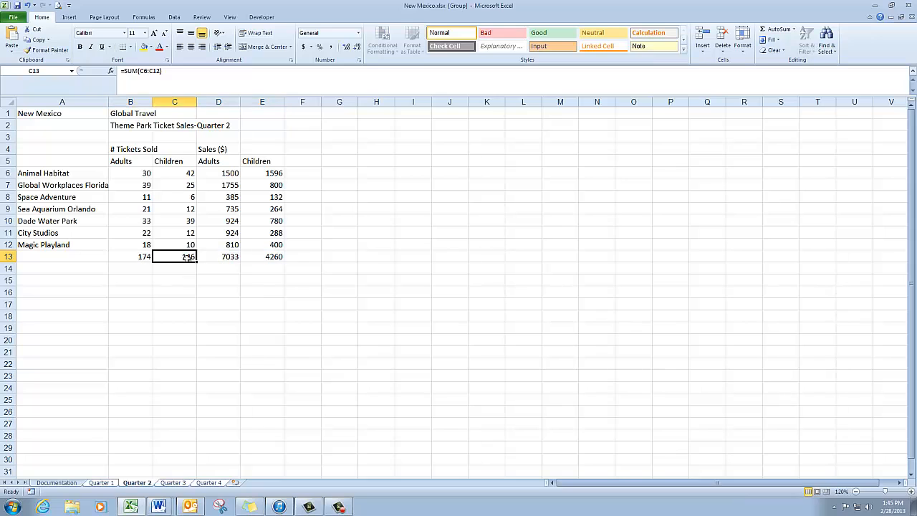
left_click(226, 257)
left_click(279, 256)
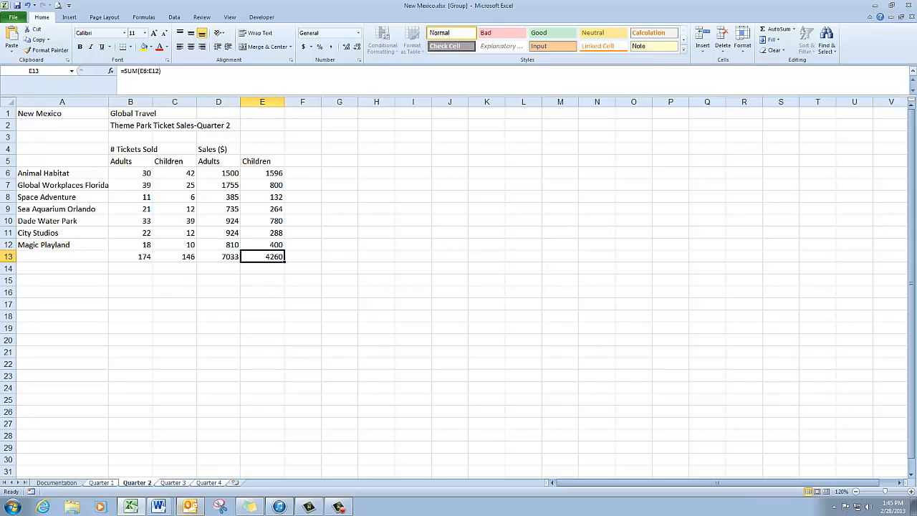
left_click(172, 483)
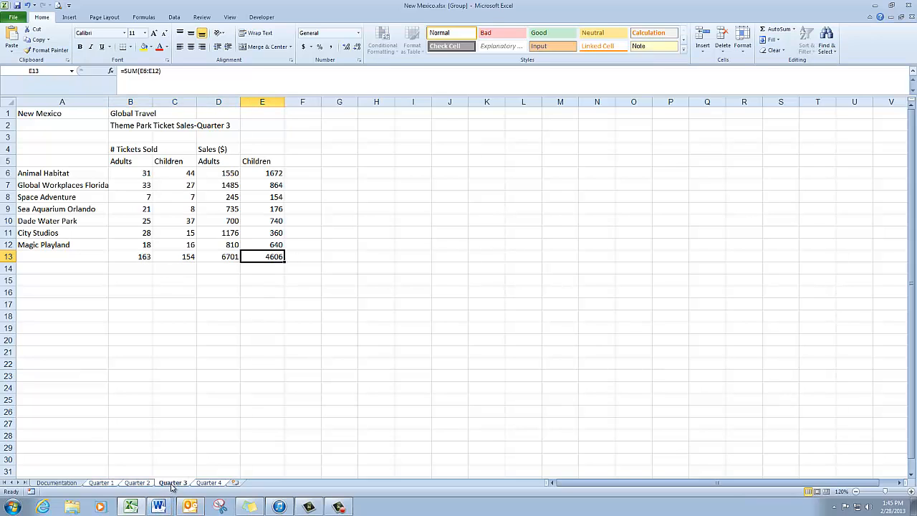
left_click(147, 256)
left_click(178, 256)
left_click(229, 256)
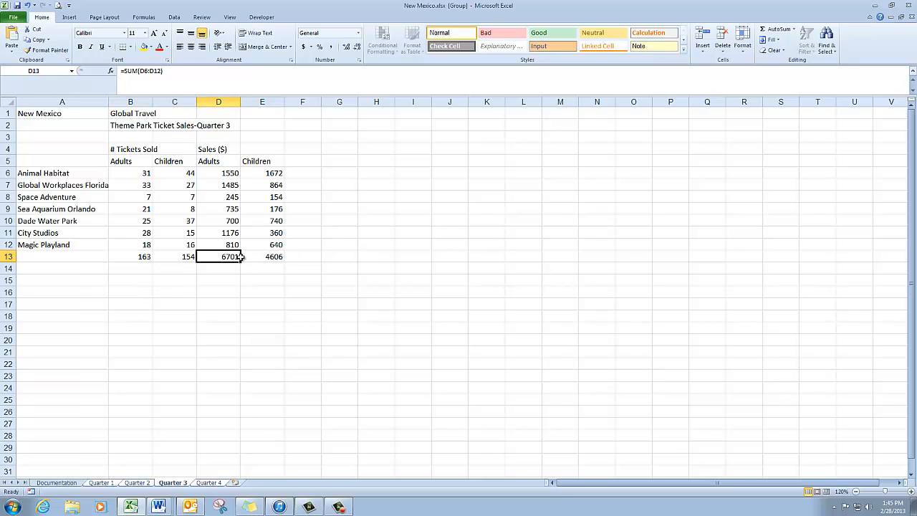
left_click(280, 255)
left_click(209, 482)
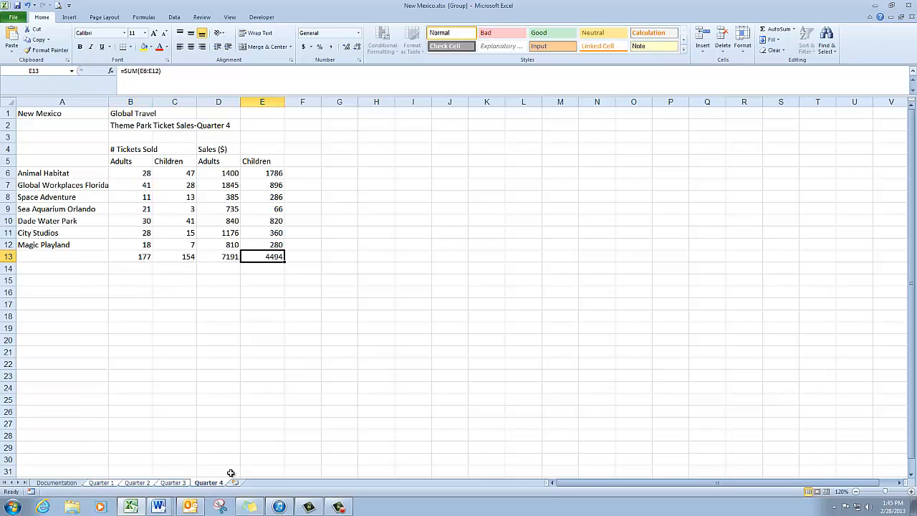
left_click(113, 484)
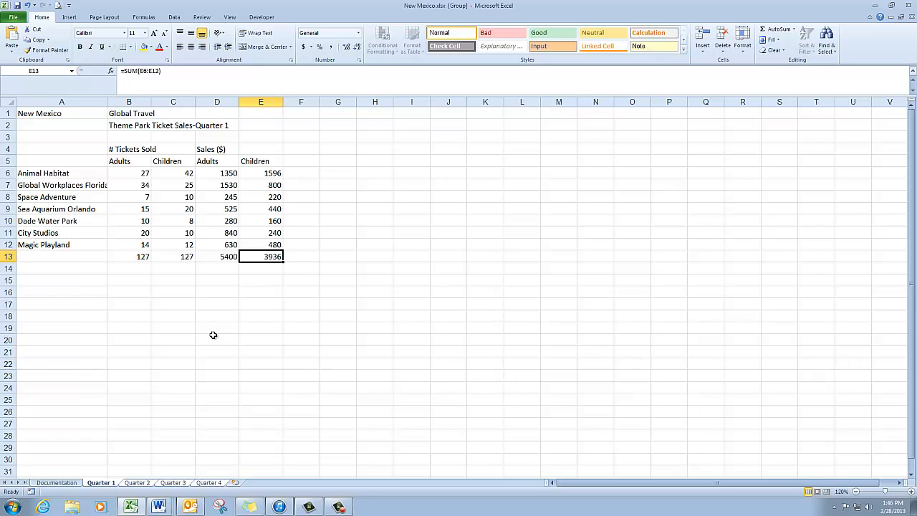
- Enter the label Totals in A13 and increase its indent by one level
left_click(86, 257)
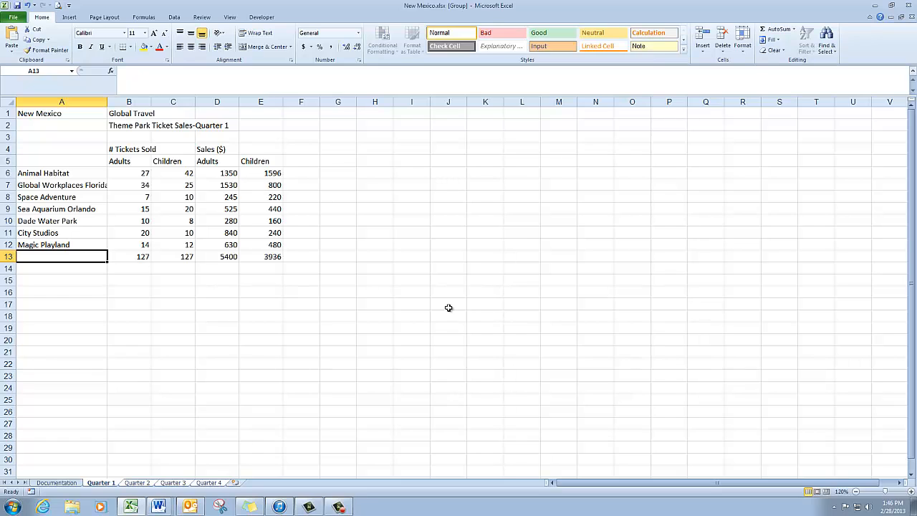
type("Totals")
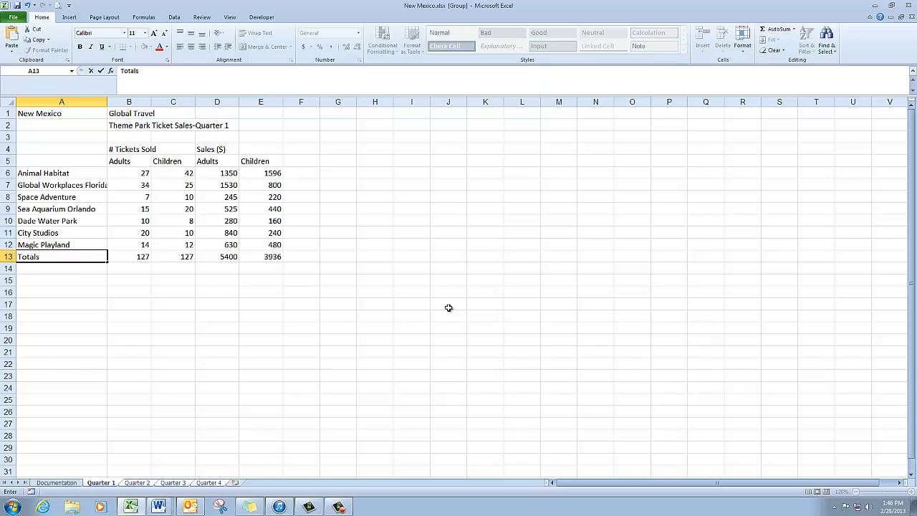
left_click(101, 71)
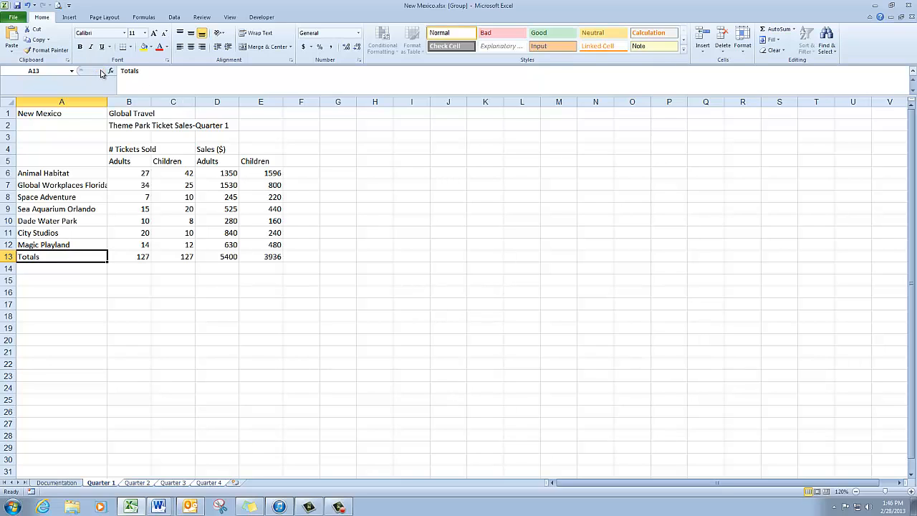
left_click(228, 47)
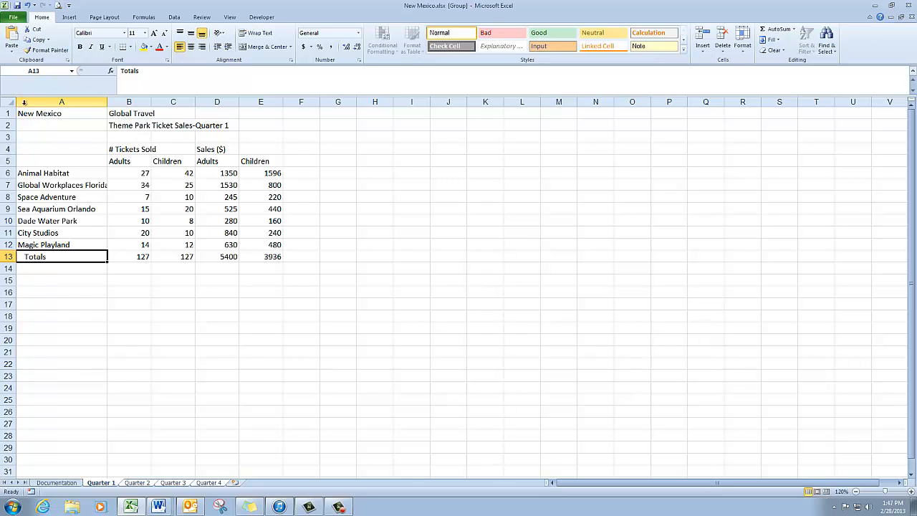
- Make the titles in A1:D2, the column headings in B4:E5 and the row labels in A6:A13 bold
left_click_drag(29, 114, 221, 118)
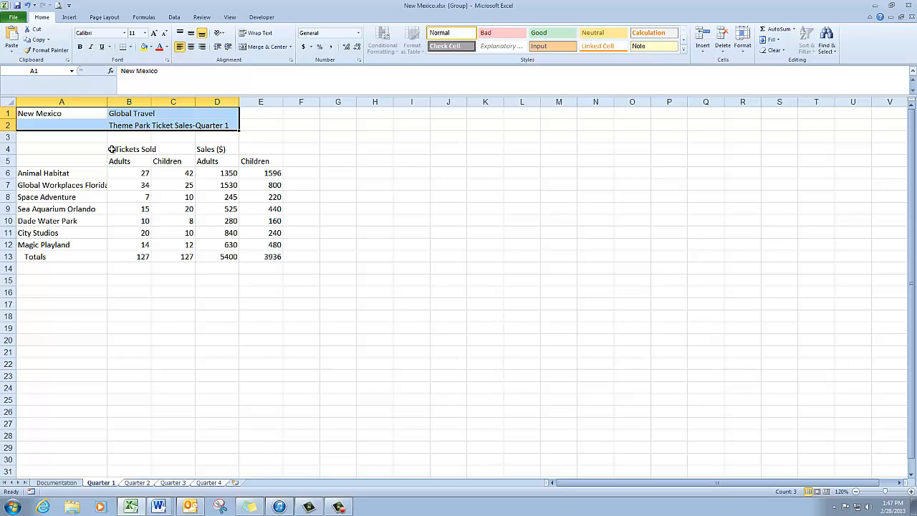
left_click_drag(112, 149, 256, 159)
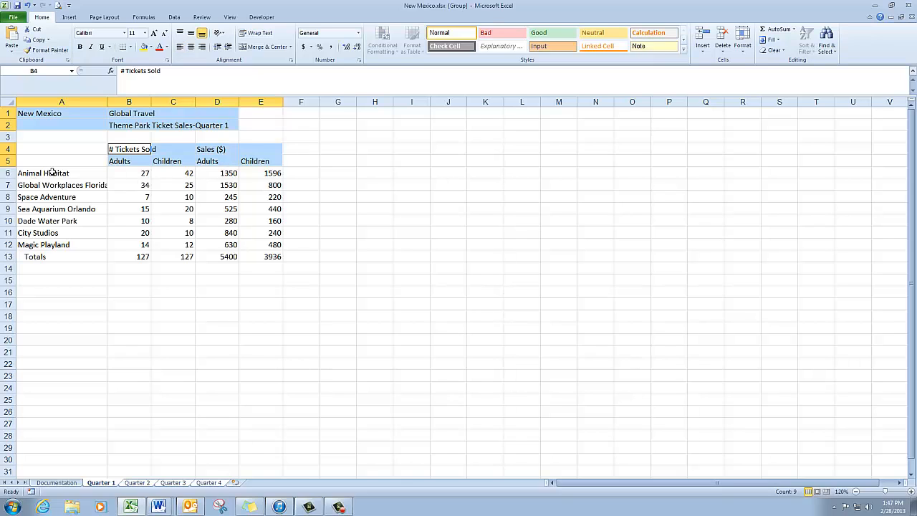
left_click_drag(53, 173, 60, 256)
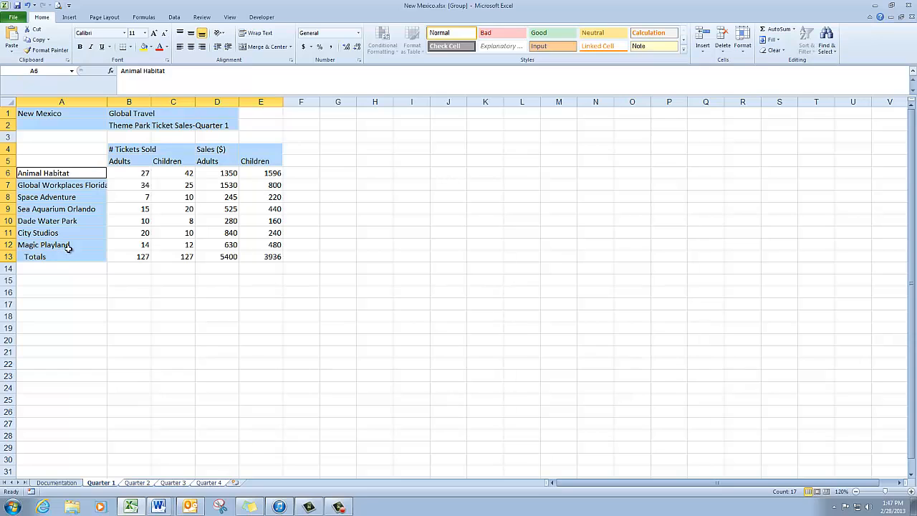
left_click(81, 48)
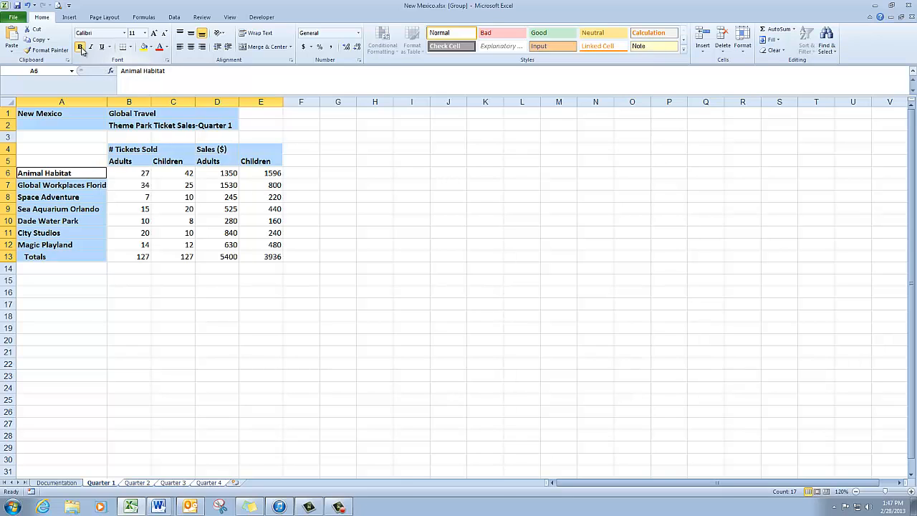
left_click(47, 140)
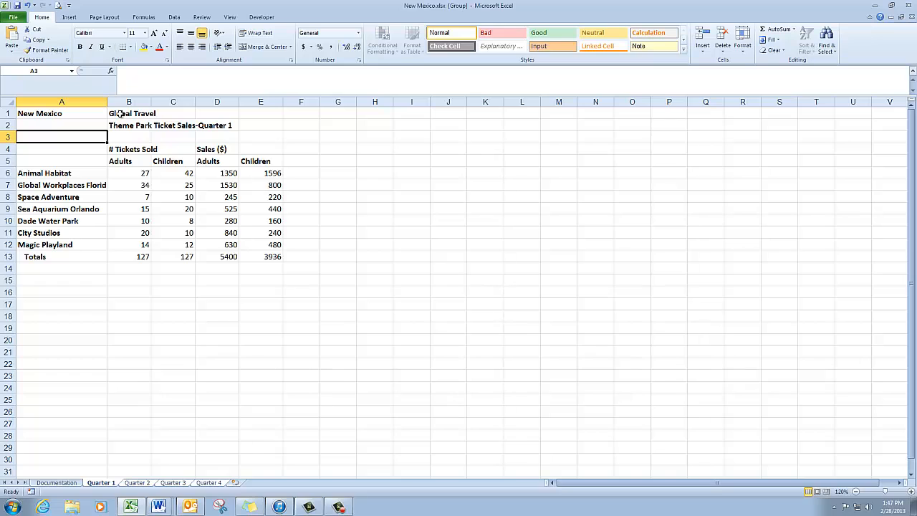
- Merge and center the titles across B1:E1 and B2:E2, and the group headings across B4:C4 and D4:E4
left_click_drag(120, 113, 256, 117)
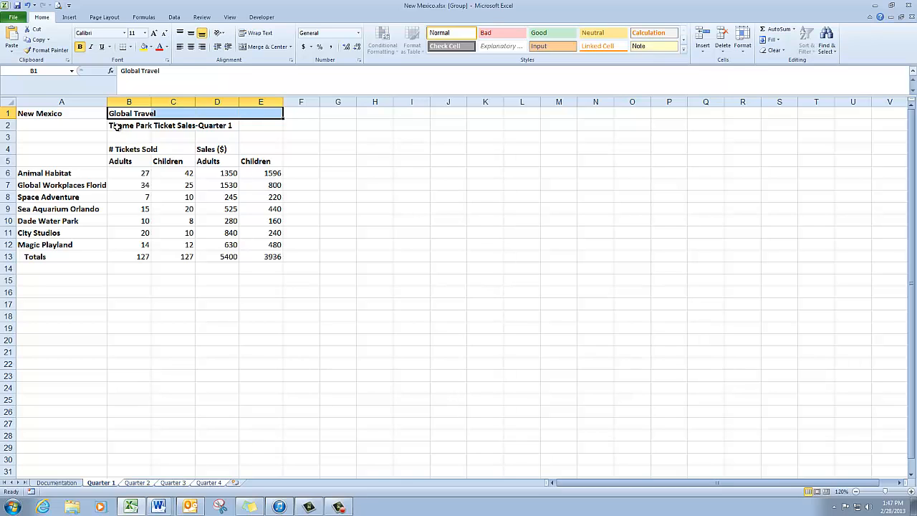
left_click_drag(117, 126, 268, 125)
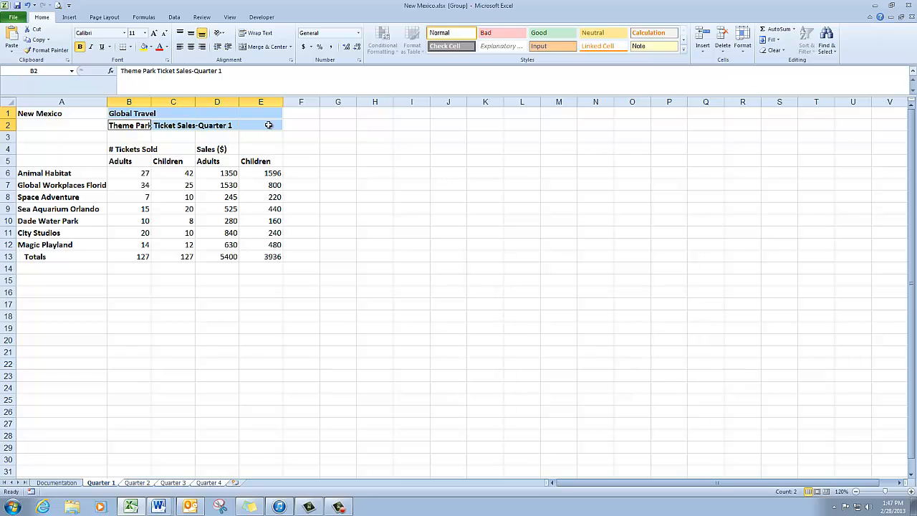
left_click(112, 149, "ctrl")
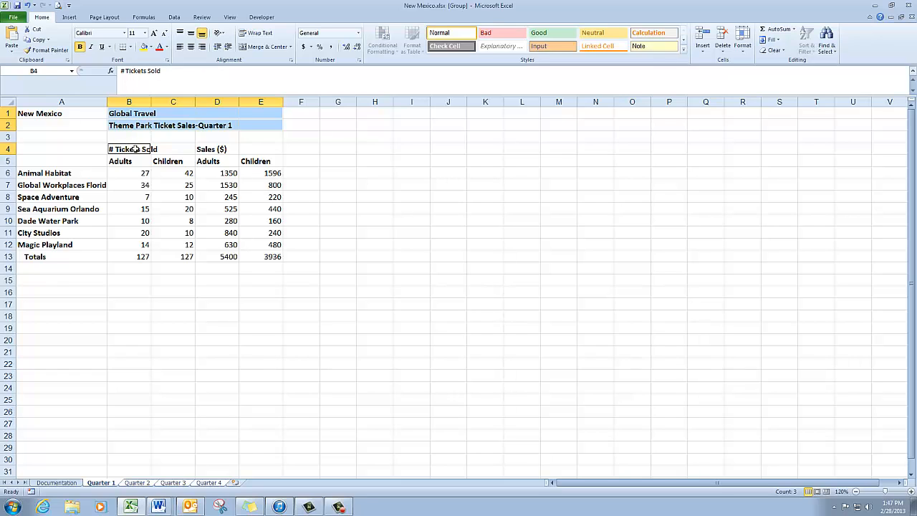
left_click_drag(135, 148, 174, 149)
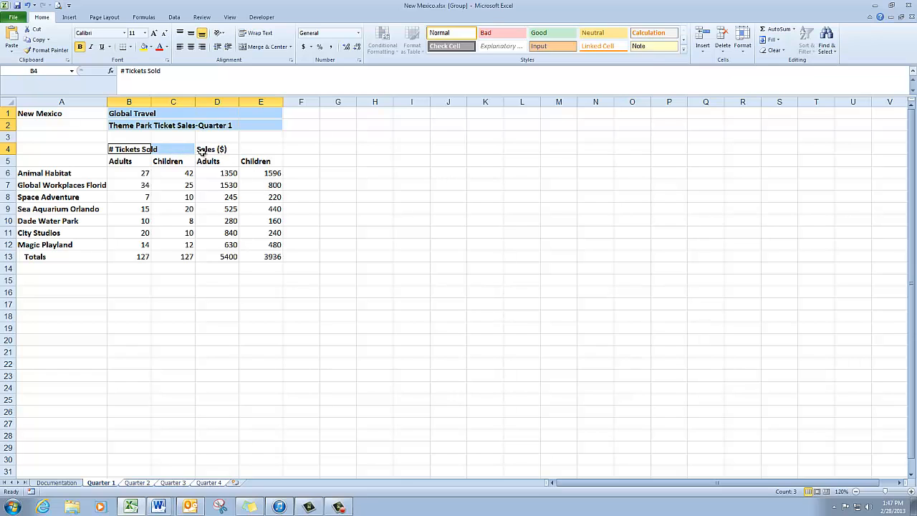
left_click_drag(201, 149, 267, 148)
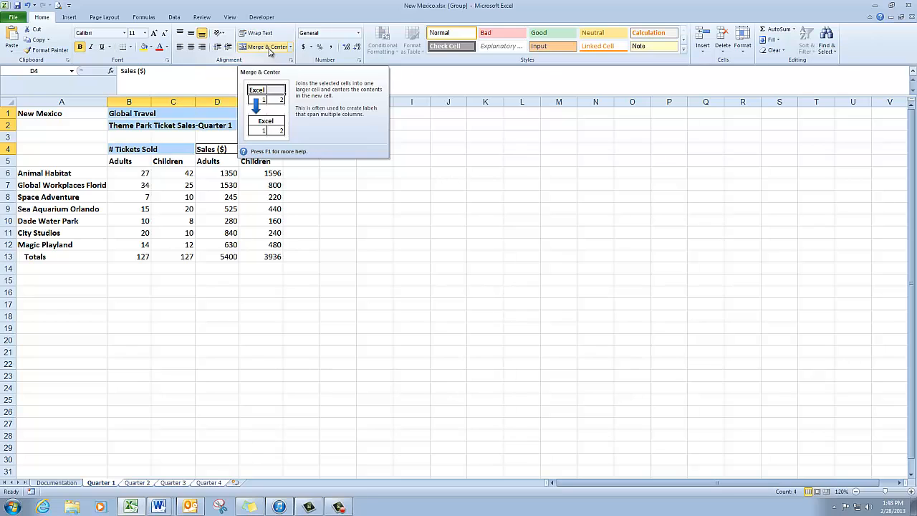
left_click(267, 47)
left_click(338, 231)
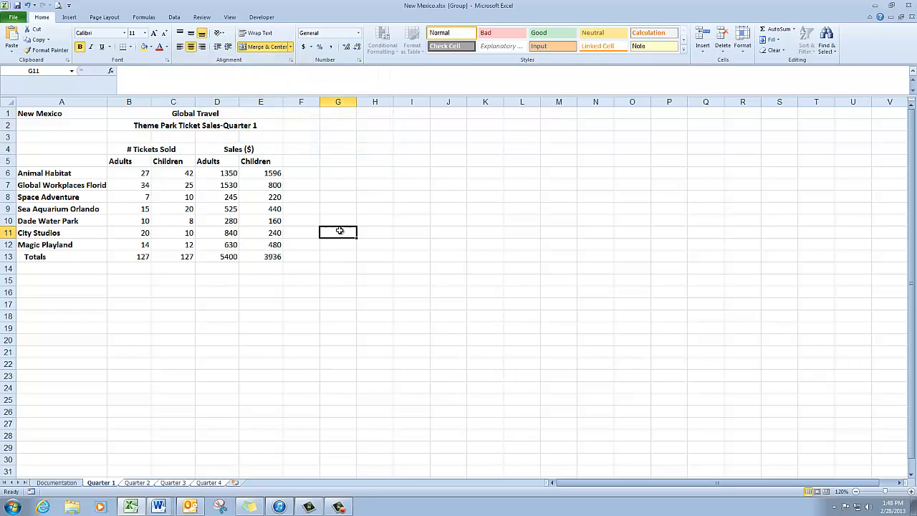
- Center the Adults and Children column headings in B5:E5
left_click_drag(113, 163, 259, 163)
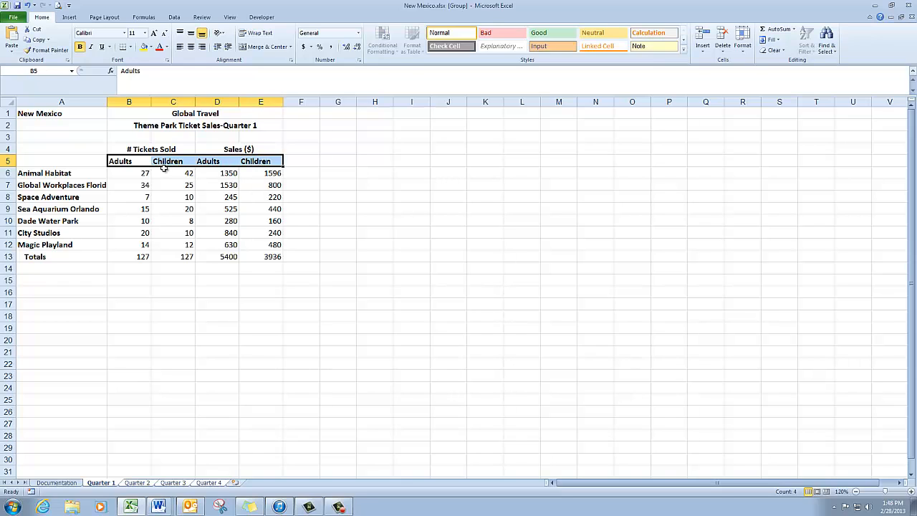
left_click(192, 48)
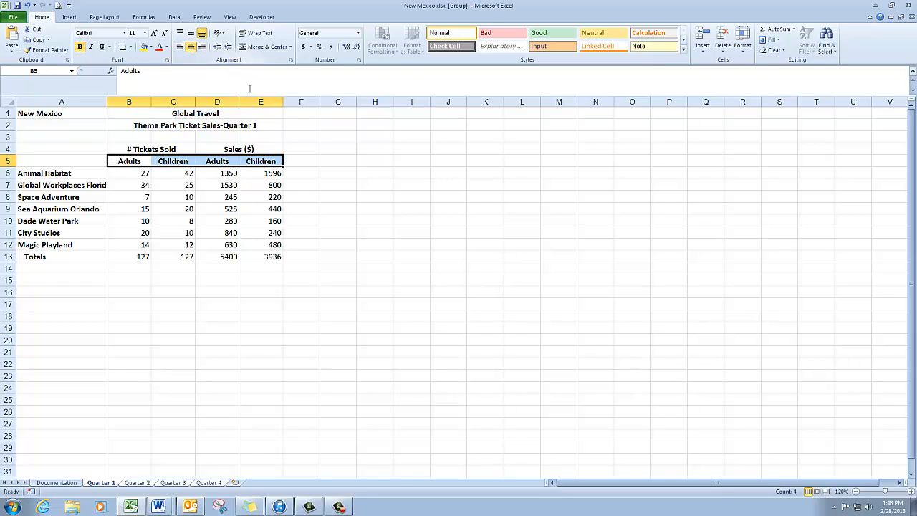
left_click(370, 227)
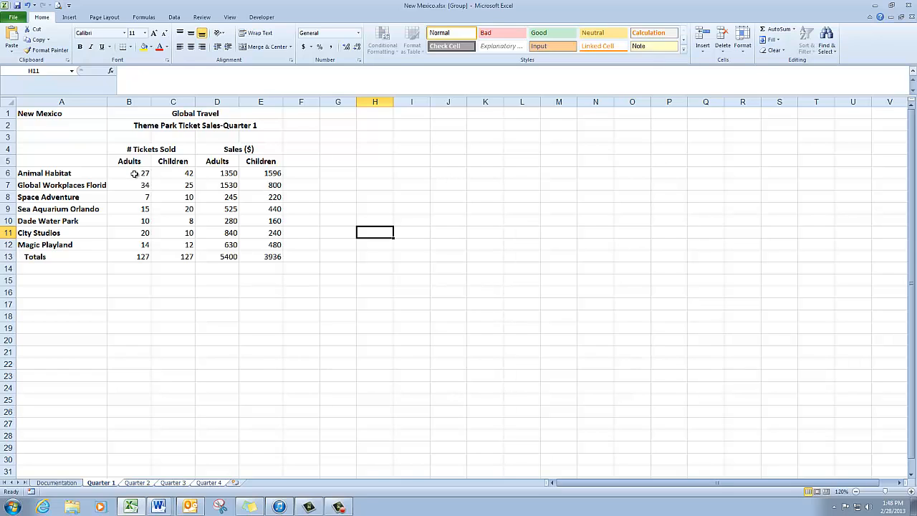
- Apply the comma number format without decimal places to the ticket counts in B6:C13
left_click_drag(134, 174, 187, 255)
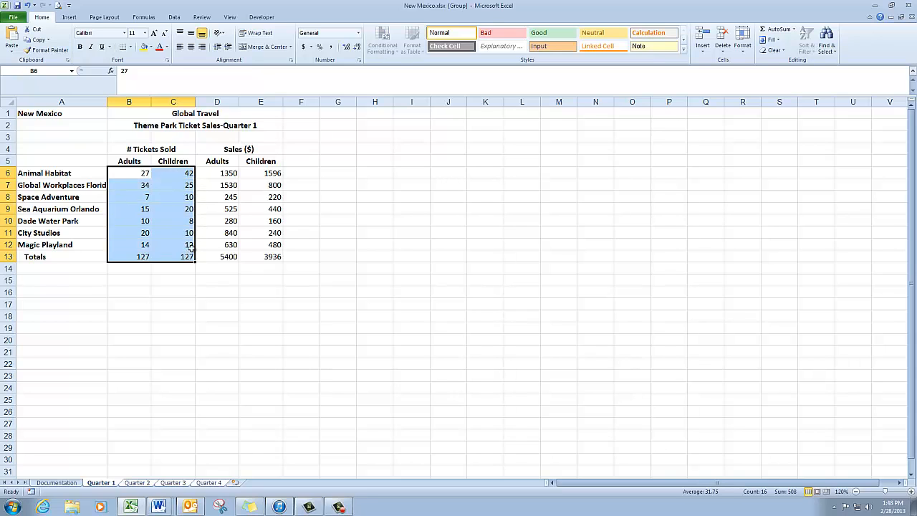
left_click(330, 51)
left_click(358, 47)
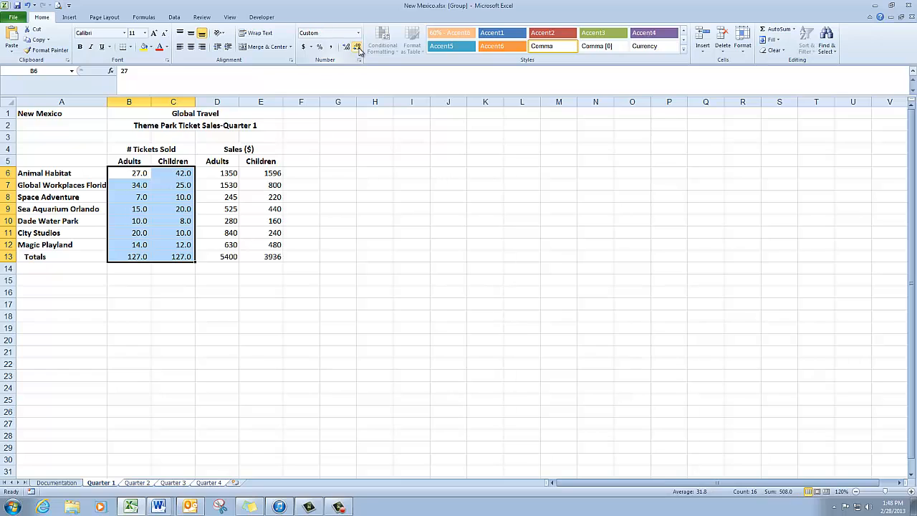
left_click(358, 47)
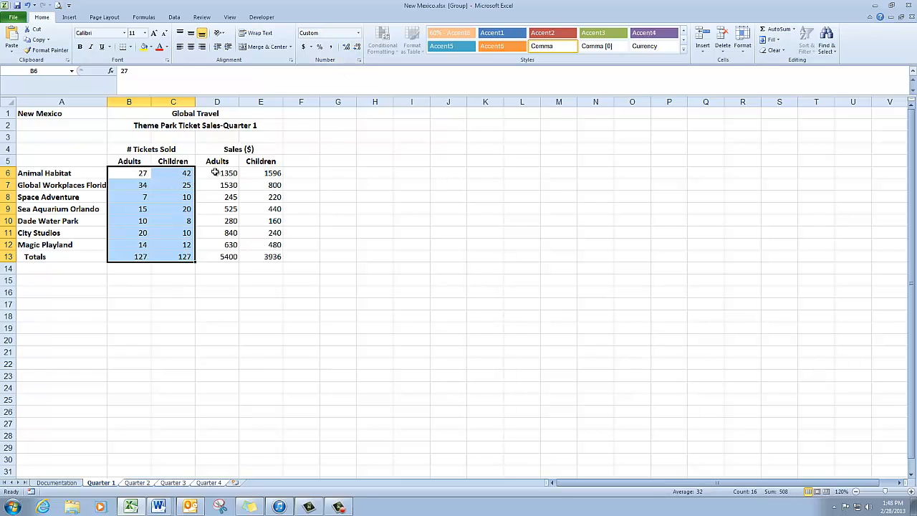
- Apply the dollar accounting format without decimal places to the sales figures in D6:E13
left_click_drag(210, 173, 260, 252)
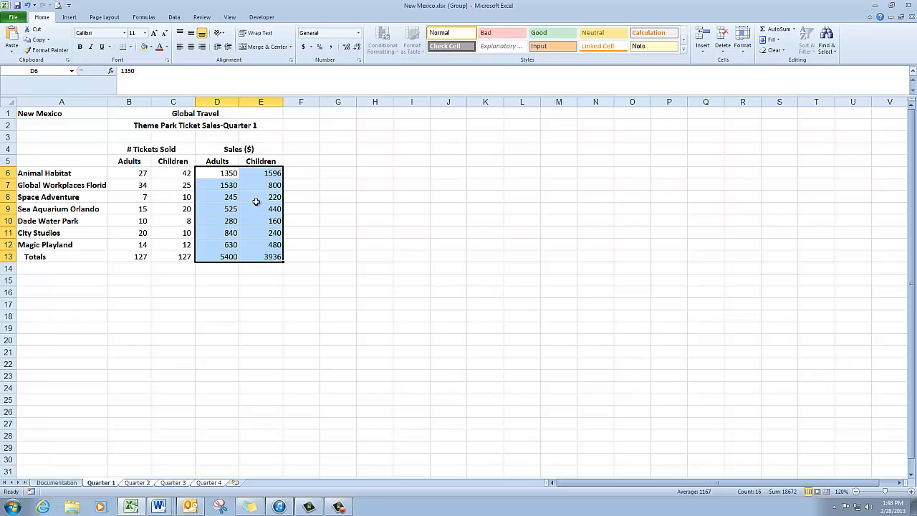
left_click(303, 46)
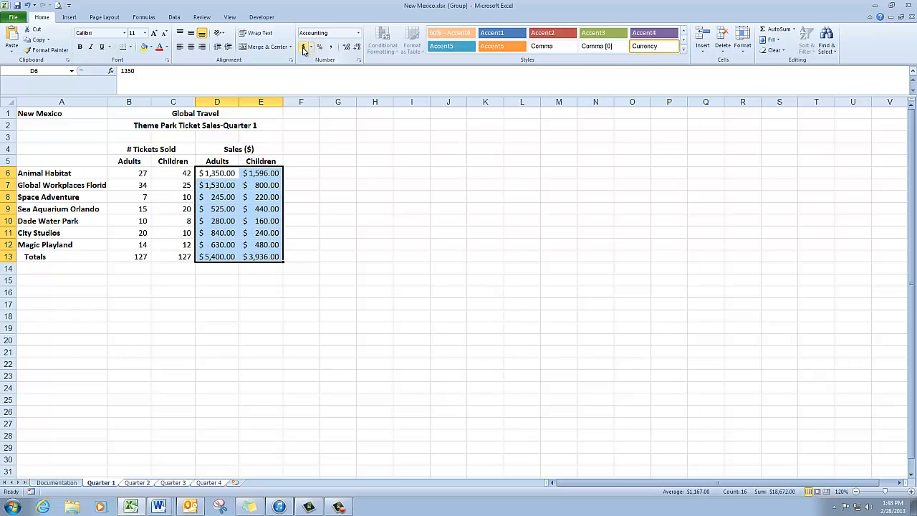
left_click(357, 47)
left_click(356, 47)
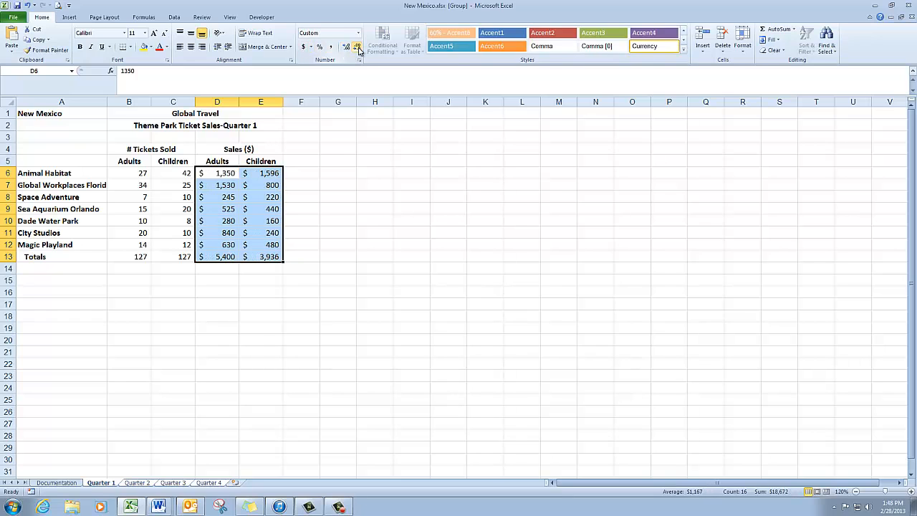
left_click(345, 271)
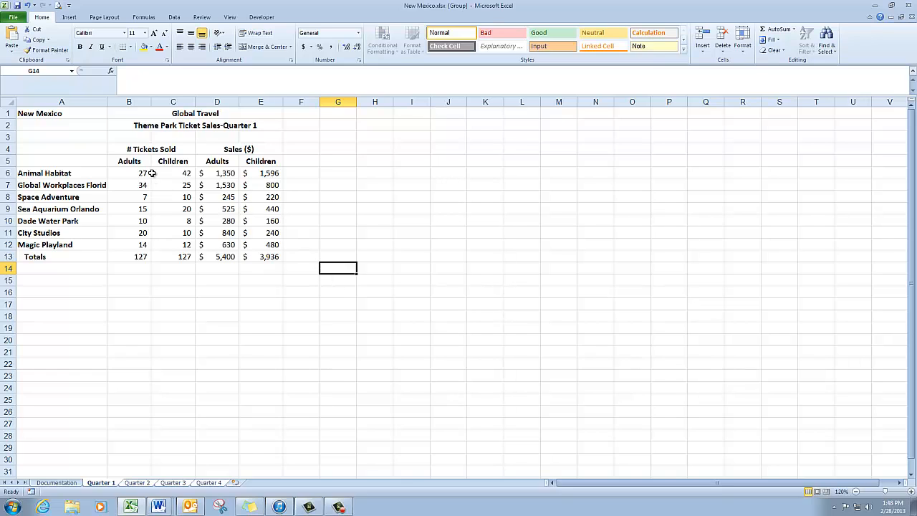
- Add a bottom border to the column headings in B5:E5 and to the Magic Playland figures in B12:E12
left_click_drag(115, 161, 260, 161)
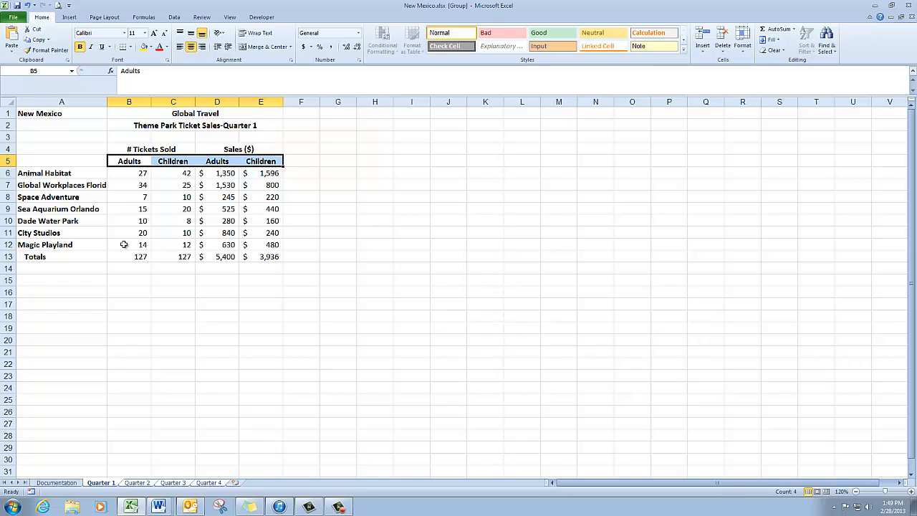
left_click_drag(123, 244, 262, 245)
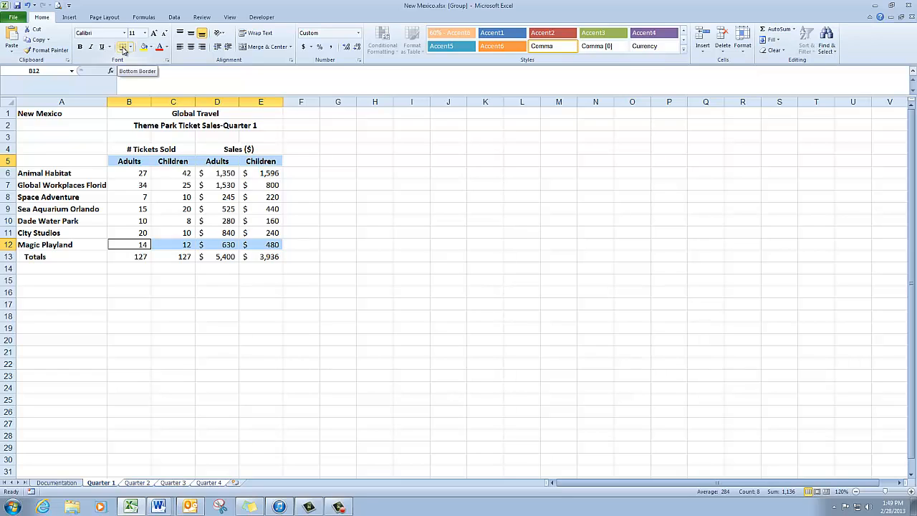
left_click(122, 48)
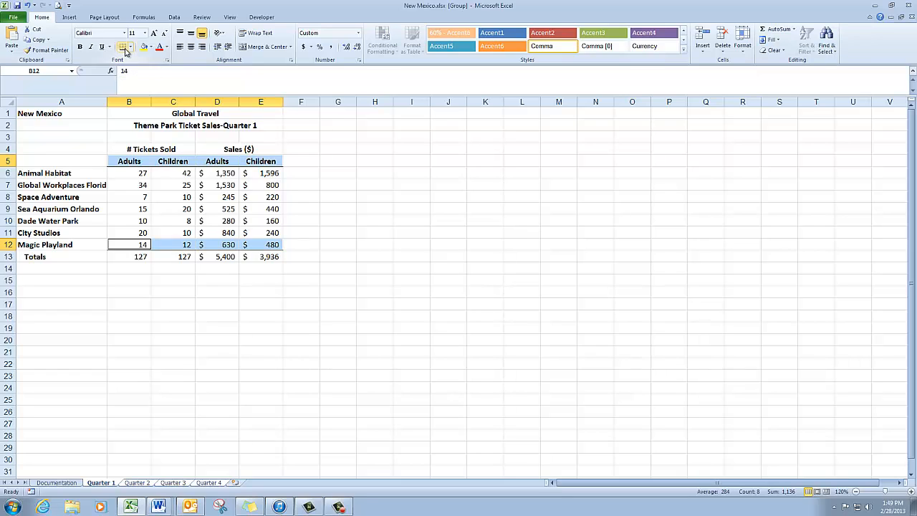
left_click(337, 161)
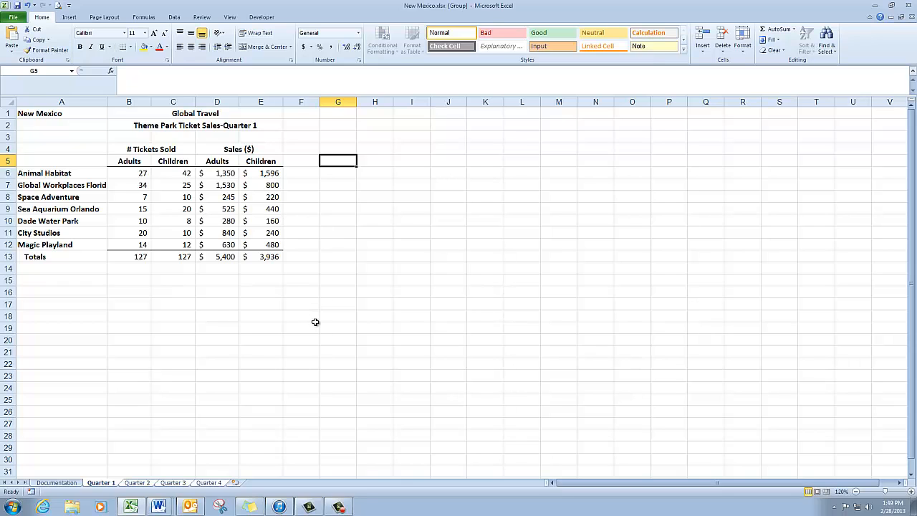
- Check the formatting on the Quarter 2, 3 and 4 sheets and set column A's width to 24 for the whole group
left_click(139, 483)
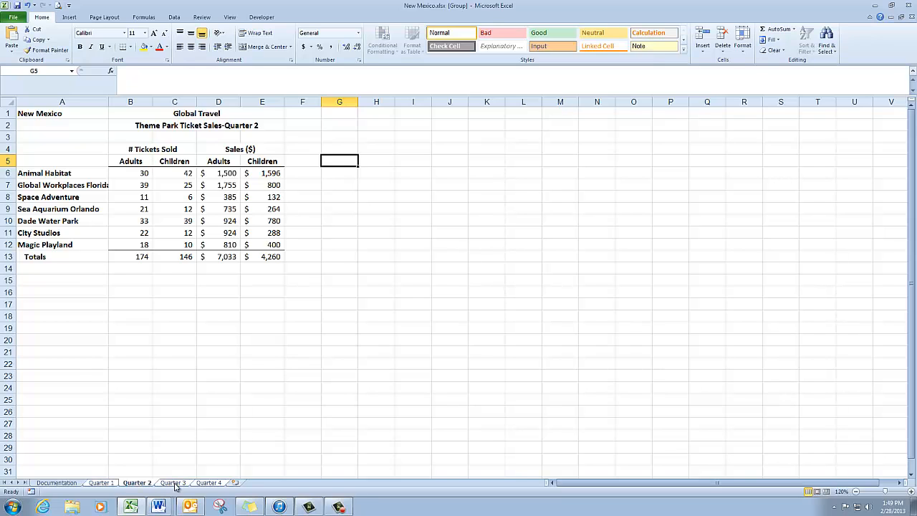
left_click(175, 484)
left_click(212, 483)
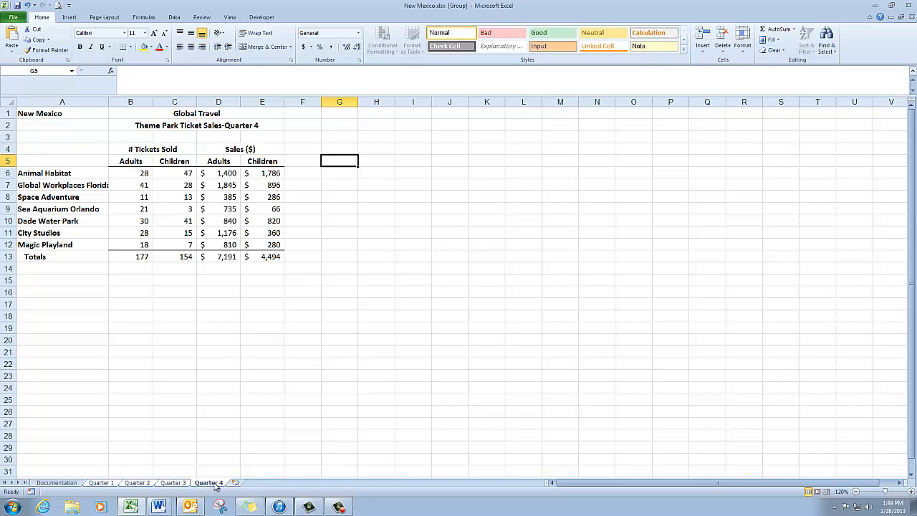
left_click(51, 222)
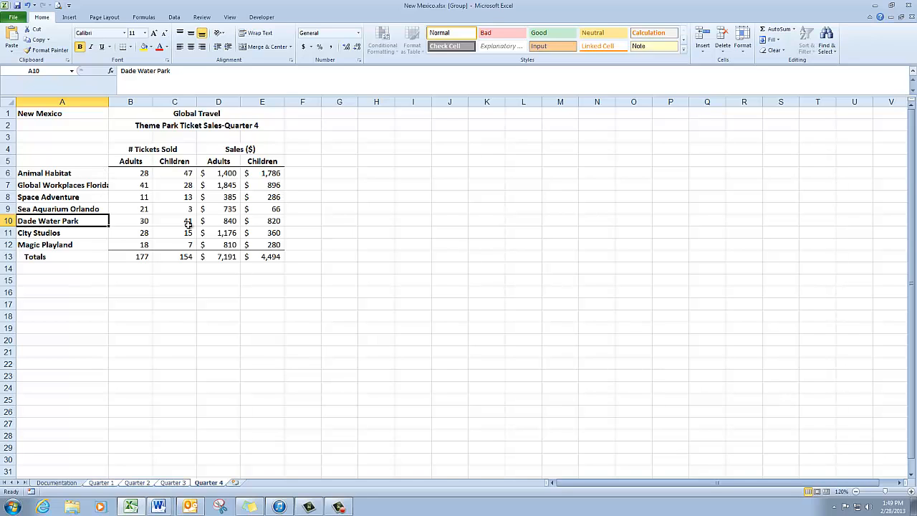
left_click(747, 49)
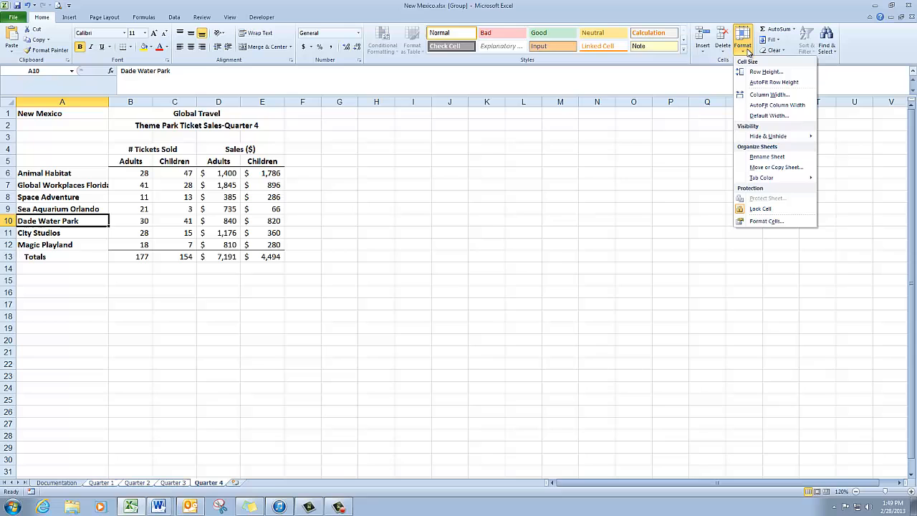
left_click(768, 94)
type("2")
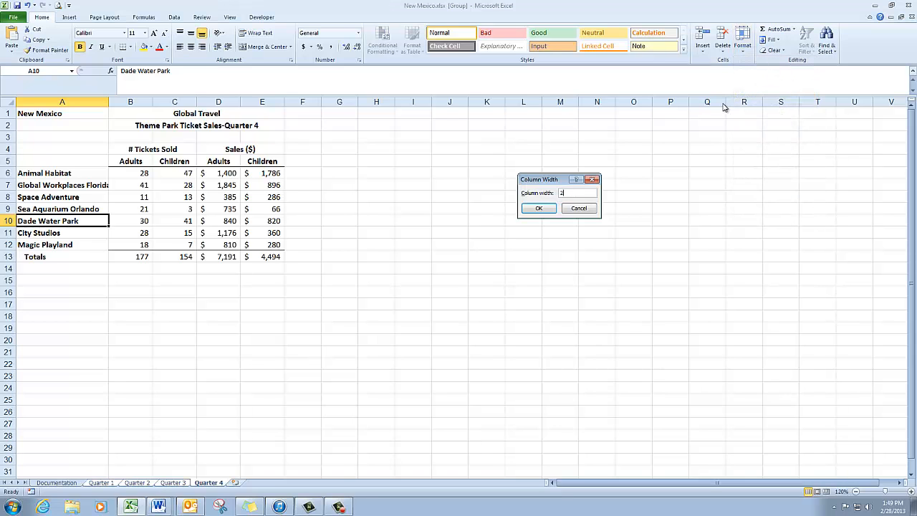
type("4")
key("Return")
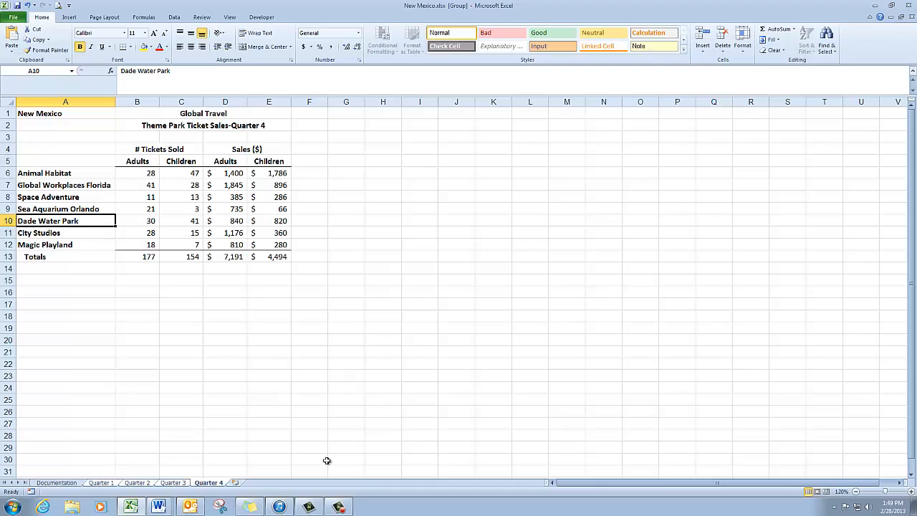
- Review the grouped sheets from Quarter 3 back to Quarter 1 and ungroup them by switching to the Documentation sheet
left_click(182, 483)
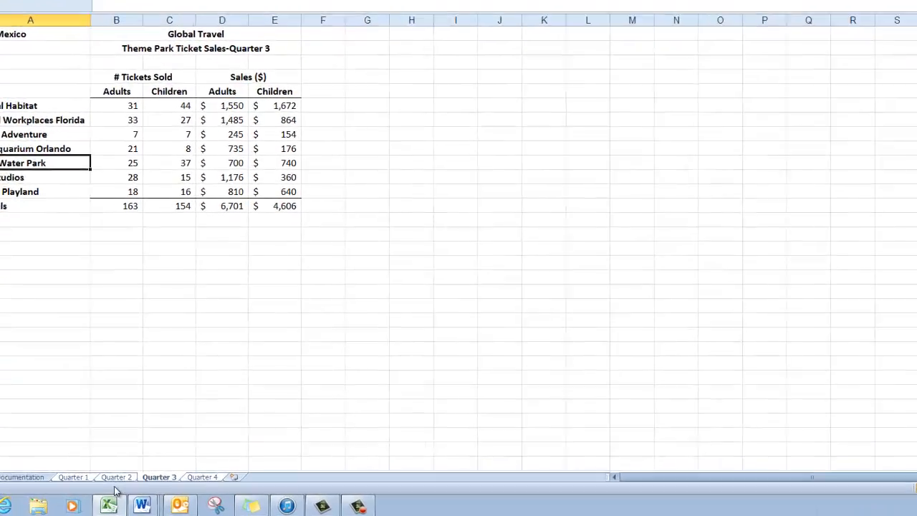
left_click(89, 471)
left_click(45, 469)
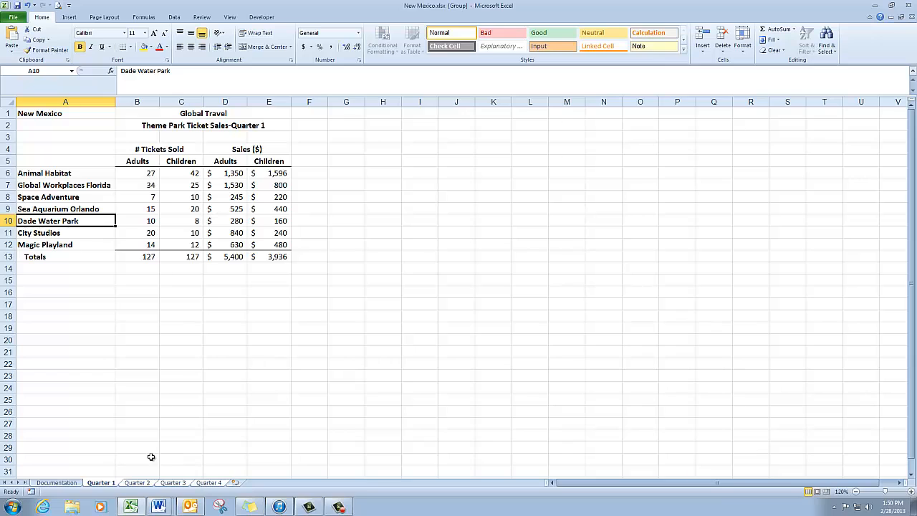
left_click(57, 482)
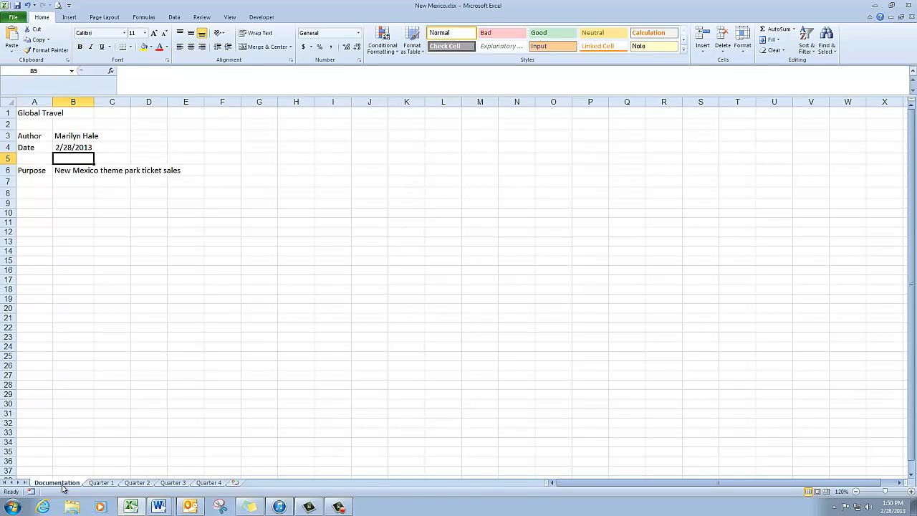